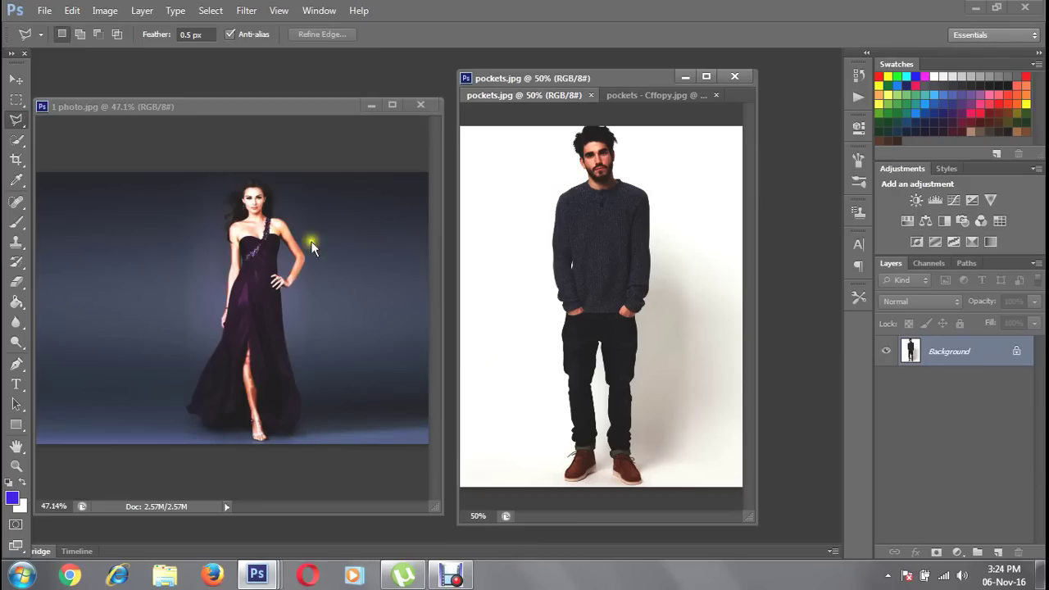
drag(181, 106, 185, 107)
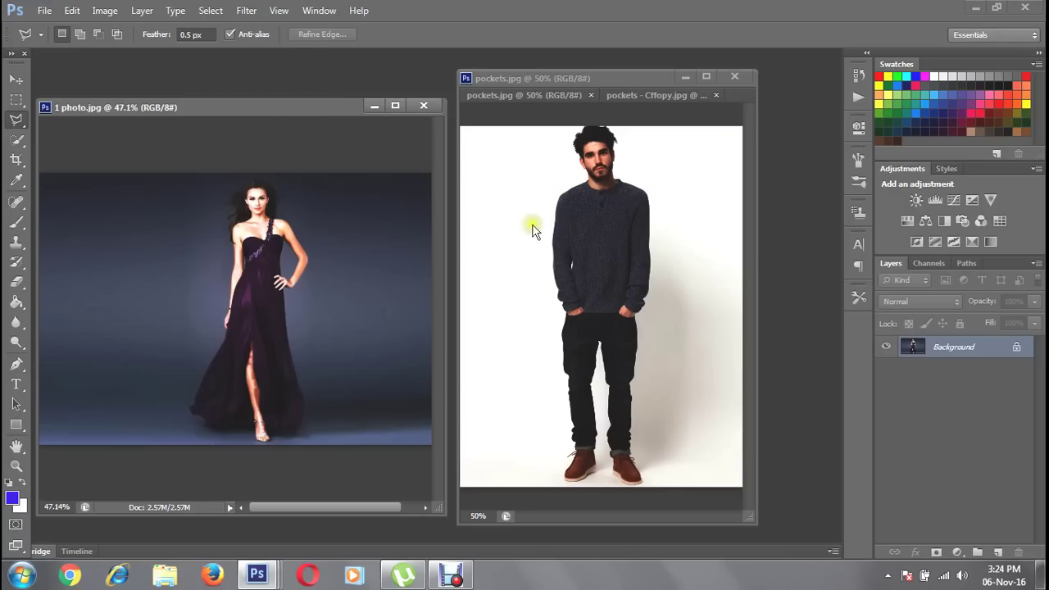
drag(18, 119, 79, 133)
click(561, 194)
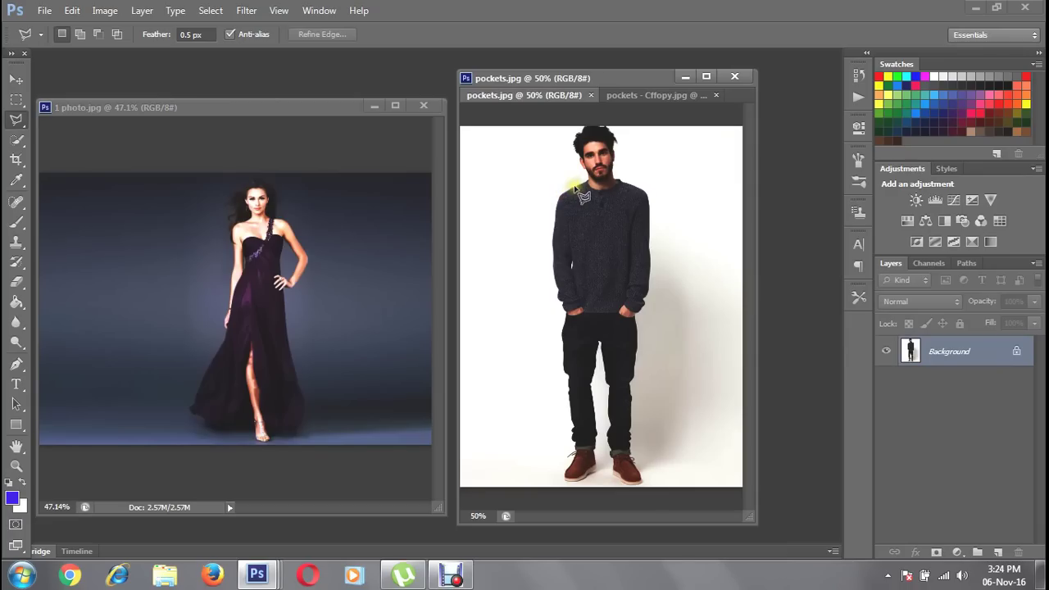
click(576, 188)
click(590, 176)
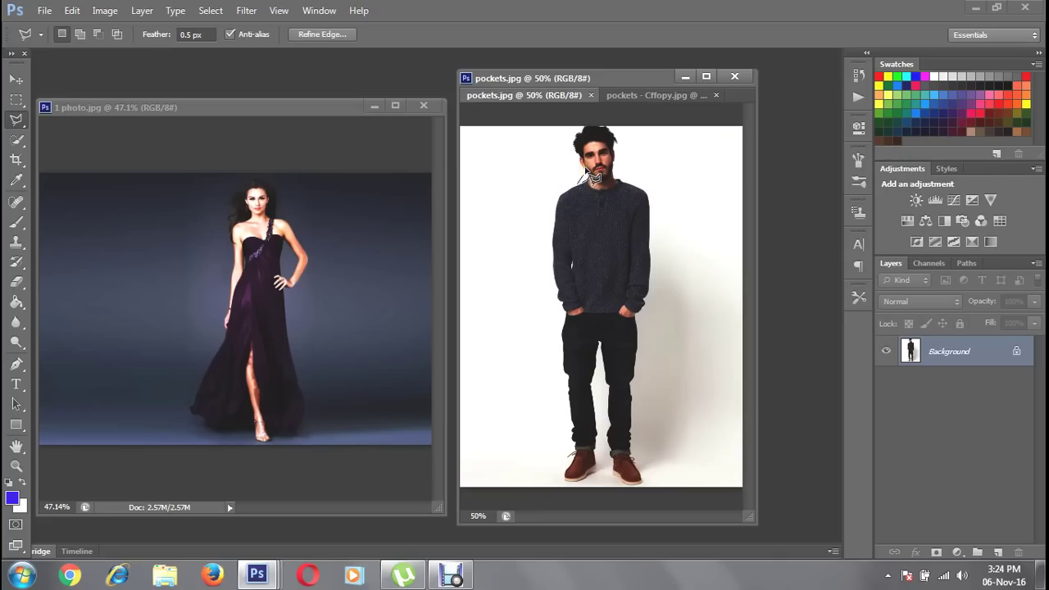
click(592, 177)
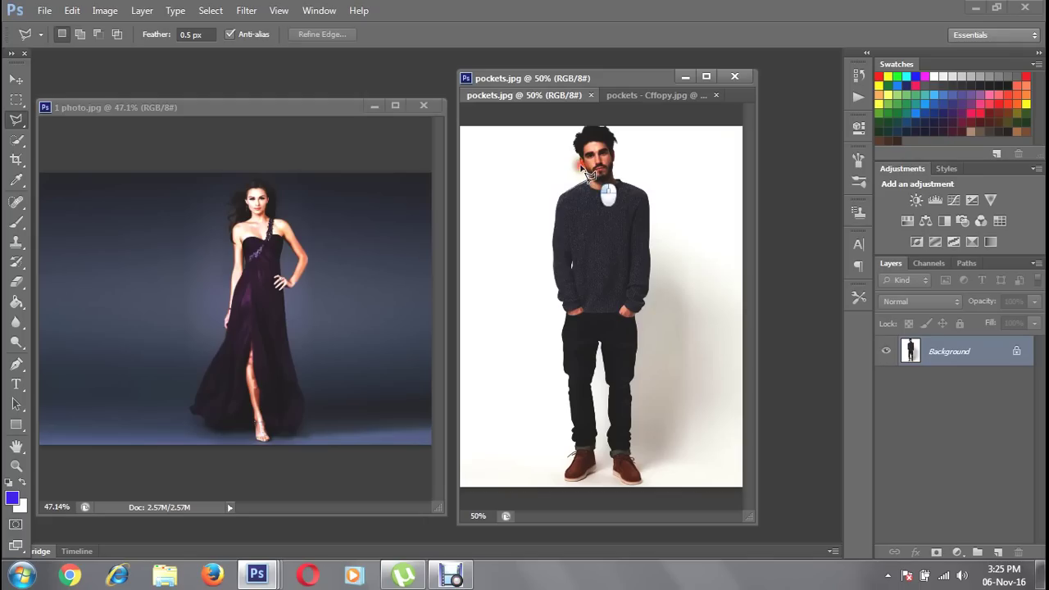
click(580, 160)
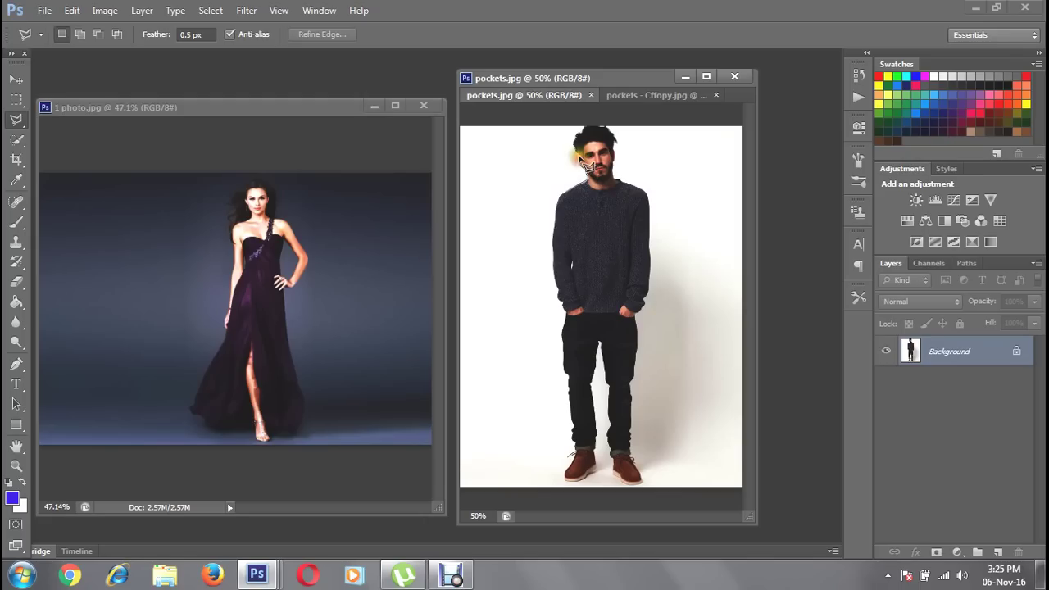
click(573, 157)
click(578, 150)
click(578, 149)
click(574, 137)
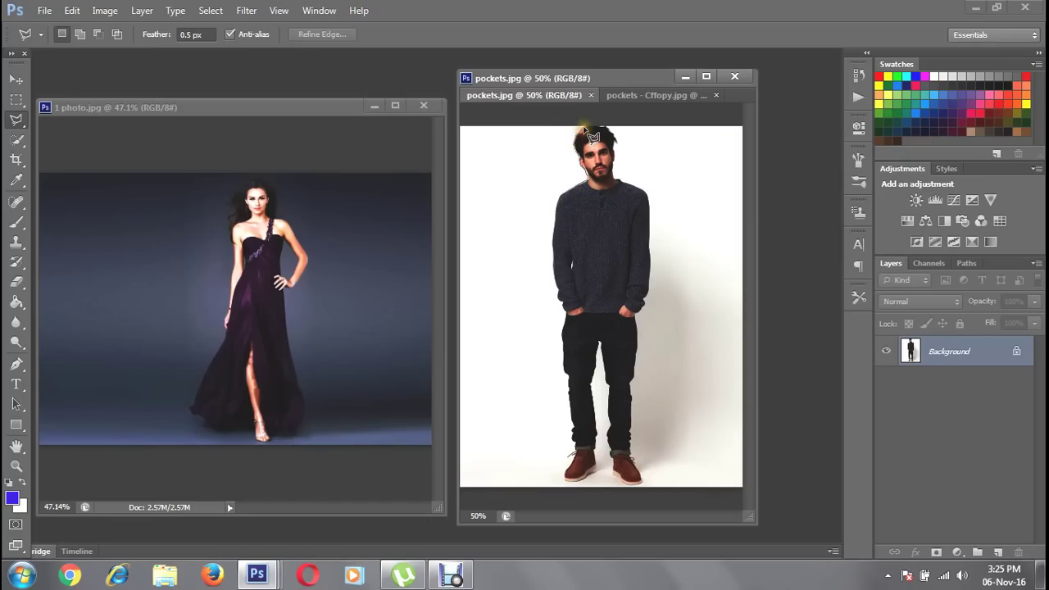
click(585, 129)
click(594, 128)
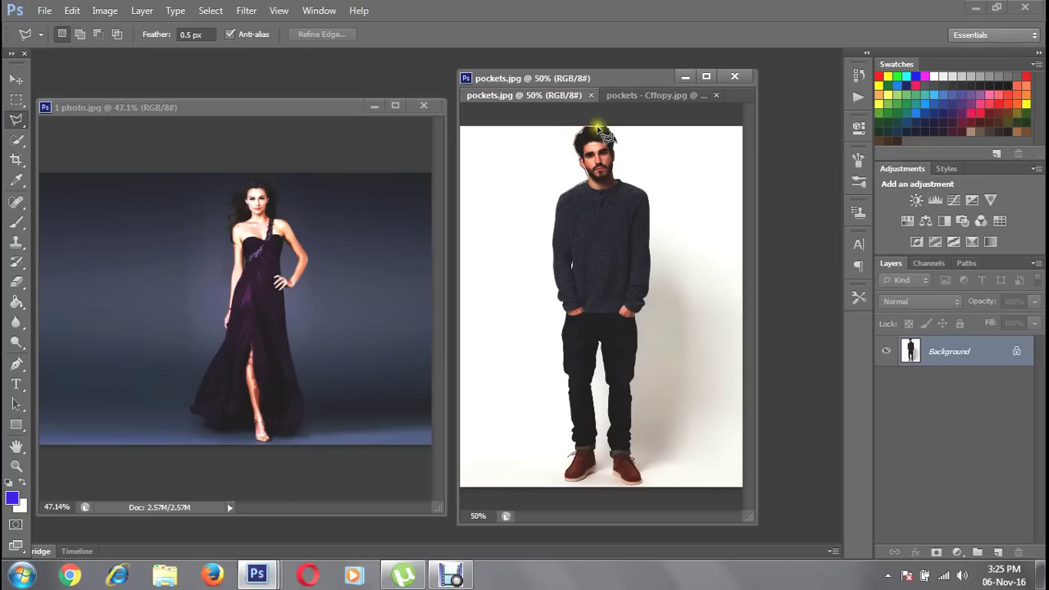
click(610, 131)
click(620, 144)
click(614, 154)
click(619, 164)
click(616, 164)
click(681, 166)
key(Escape)
key(Escape)
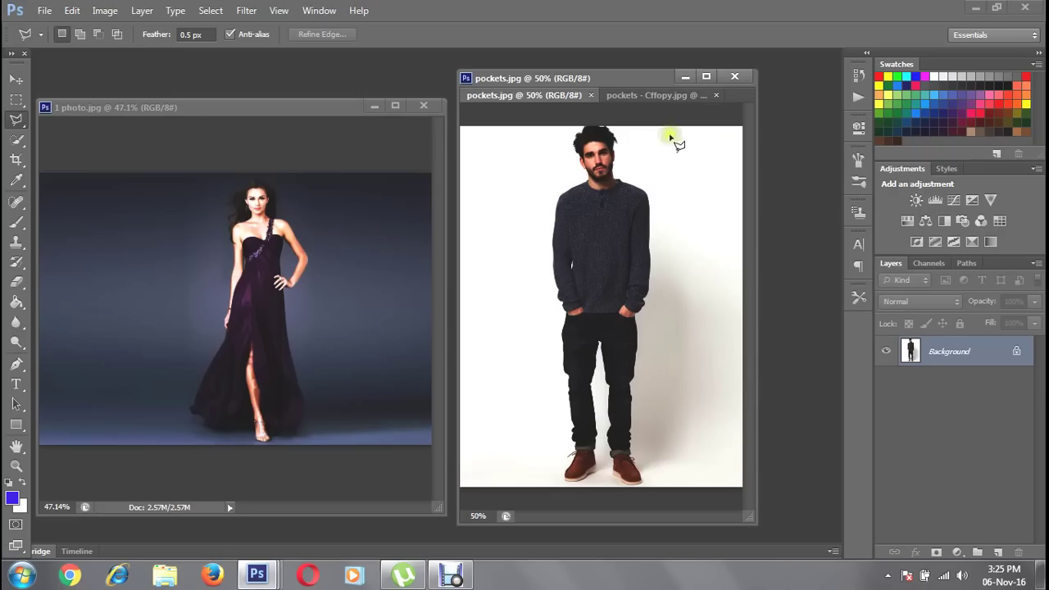
Copy the already selected man from the pockets - Cffopy.jpg document.
click(649, 96)
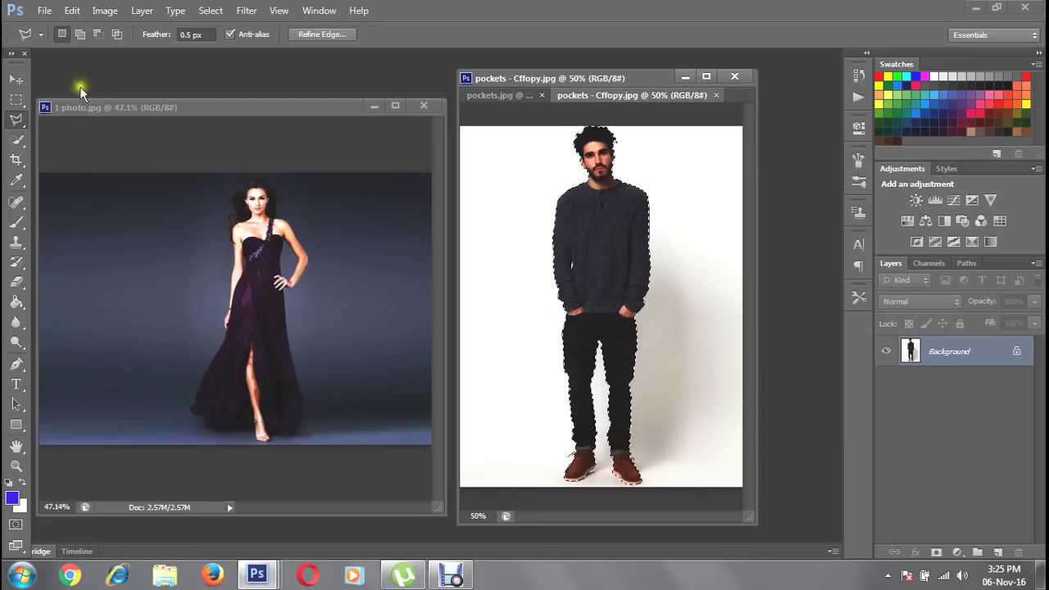
click(72, 11)
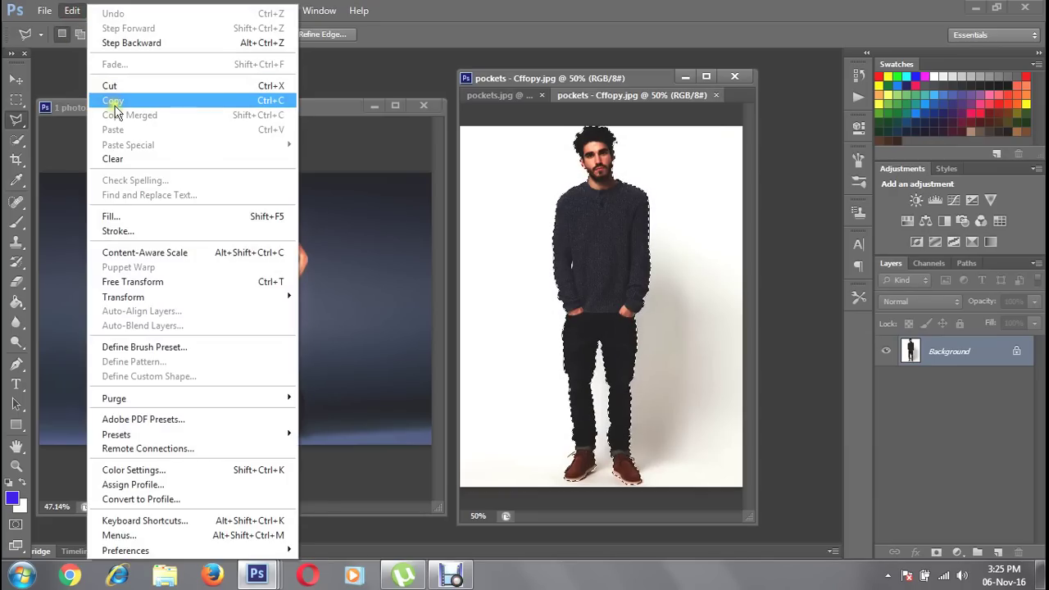
click(114, 102)
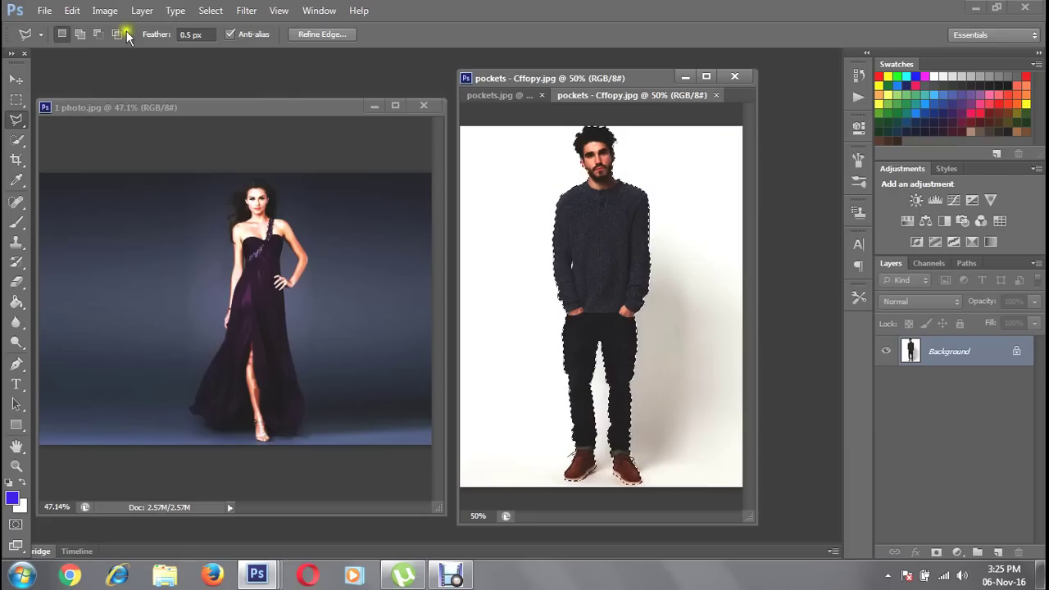
click(72, 9)
click(120, 99)
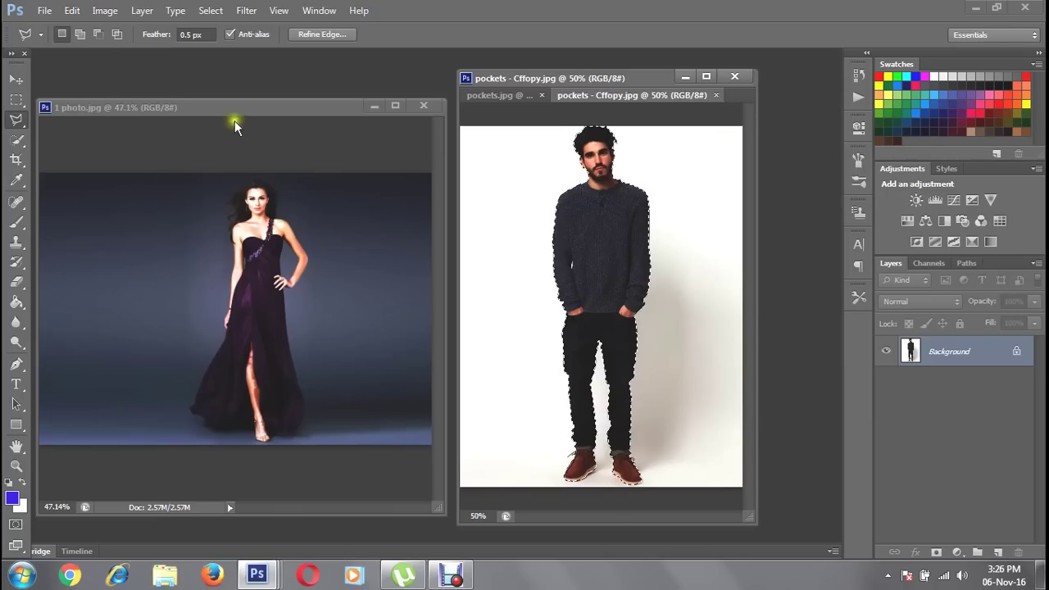
Activate the 1 photo.jpg document and reposition its window so it partly overlaps the pockets document.
click(237, 107)
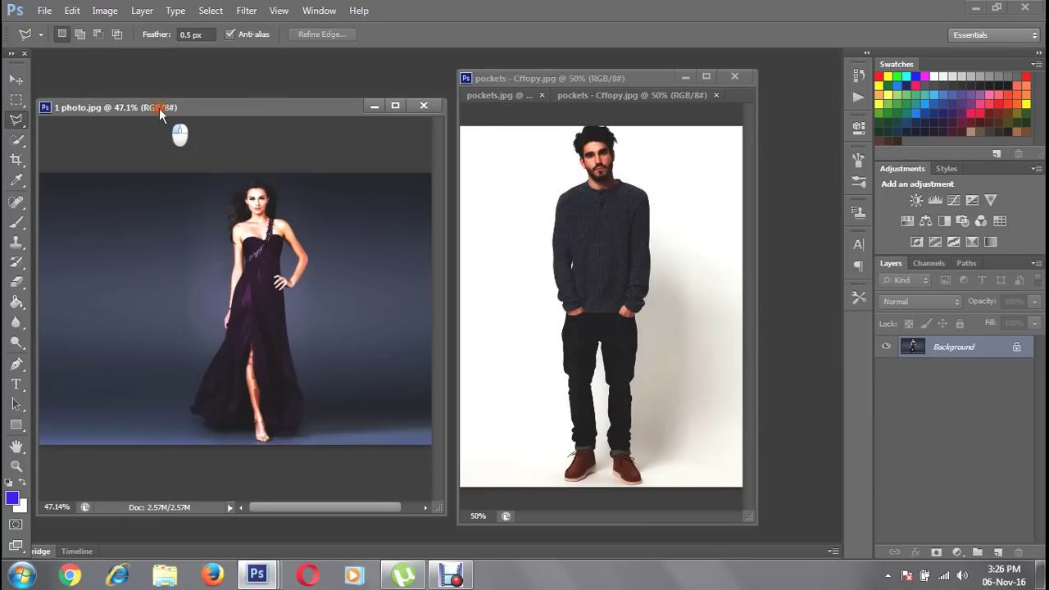
drag(159, 108, 220, 119)
double_click(219, 118)
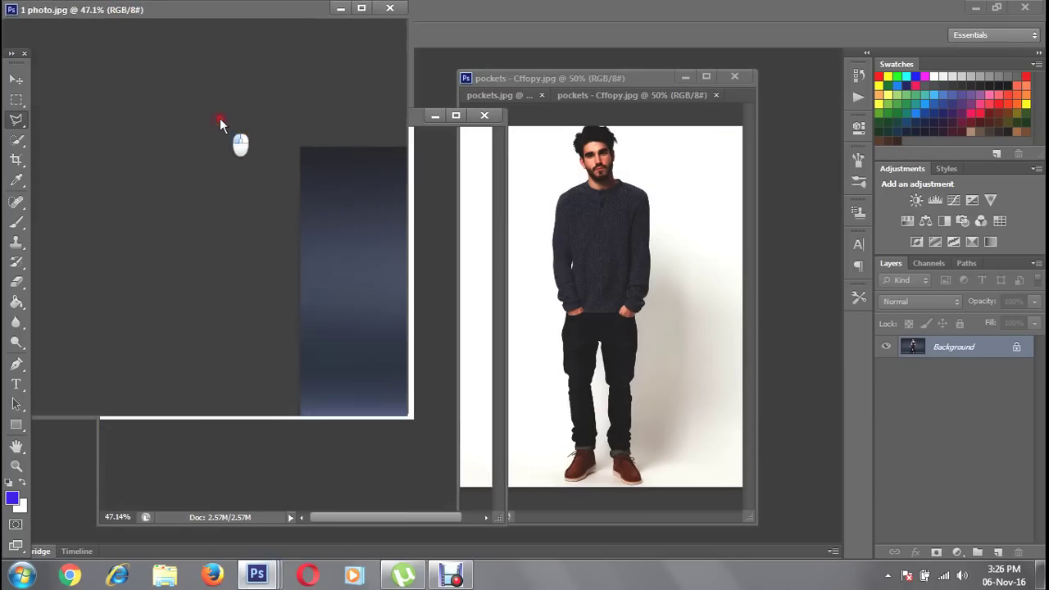
click(997, 7)
drag(311, 122, 339, 122)
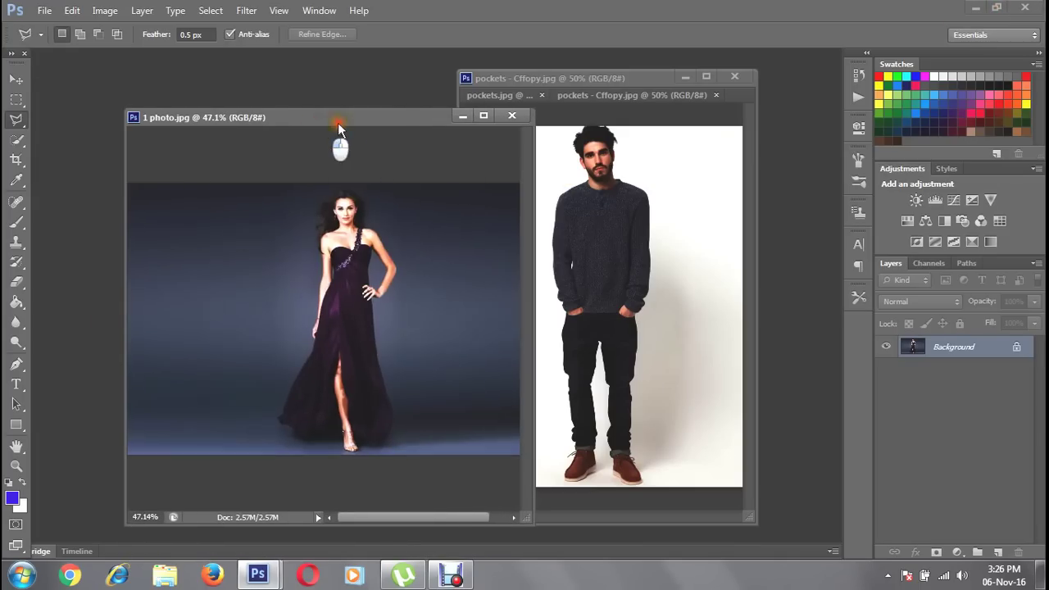
Paste the copied man into 1 photo.jpg as a new layer and move him to the left of the woman.
click(17, 81)
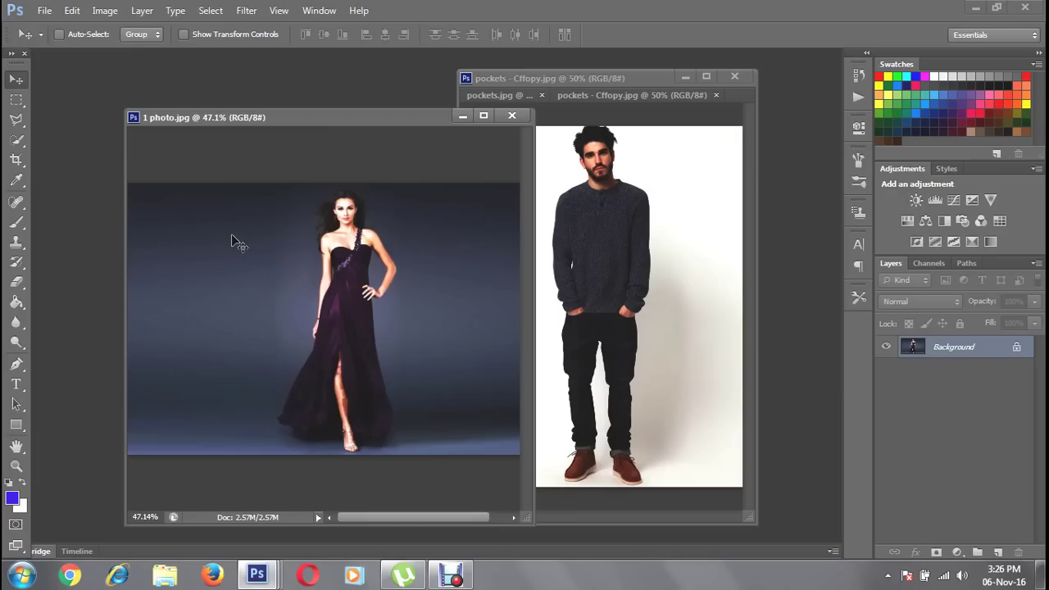
click(276, 258)
click(269, 256)
drag(267, 255, 224, 273)
click(72, 10)
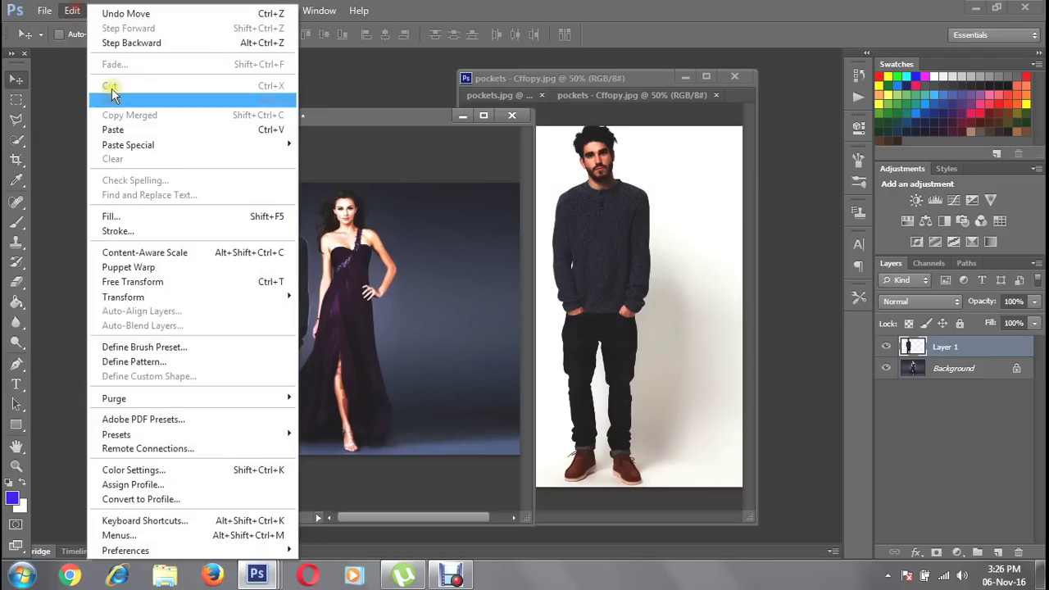
mouse_move(359, 10)
click(613, 7)
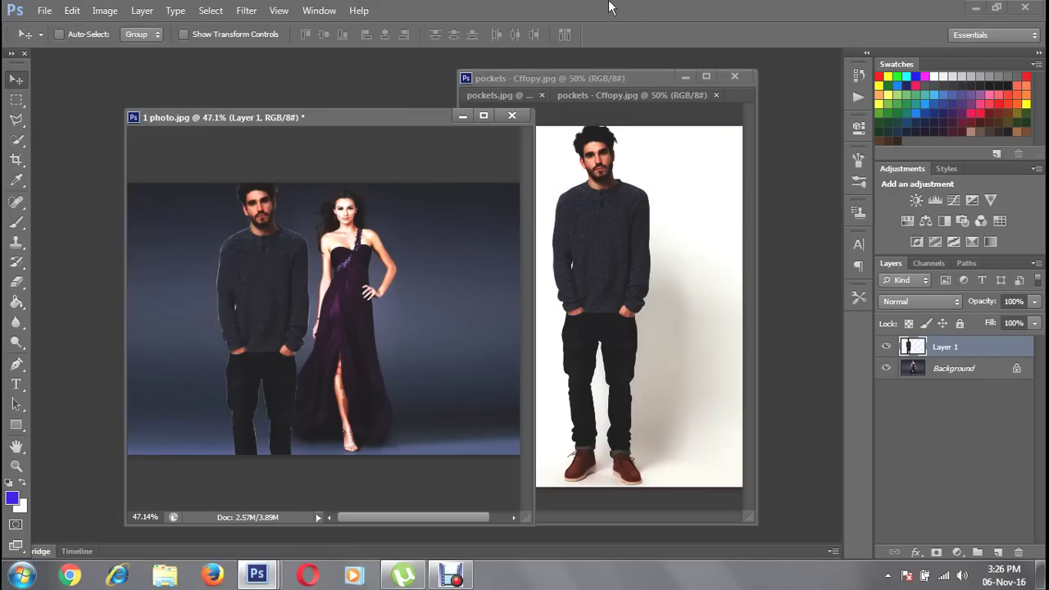
drag(250, 225, 258, 264)
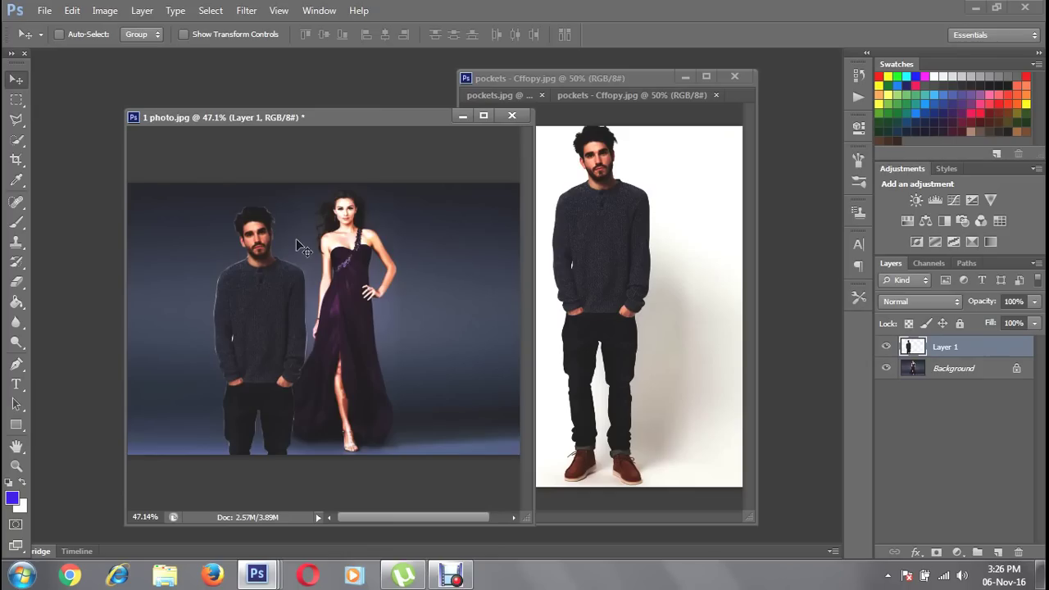
Free-transform the man's layer to 100% width and about 75% height, fitting his whole figure inside the picture.
key(ctrl+t)
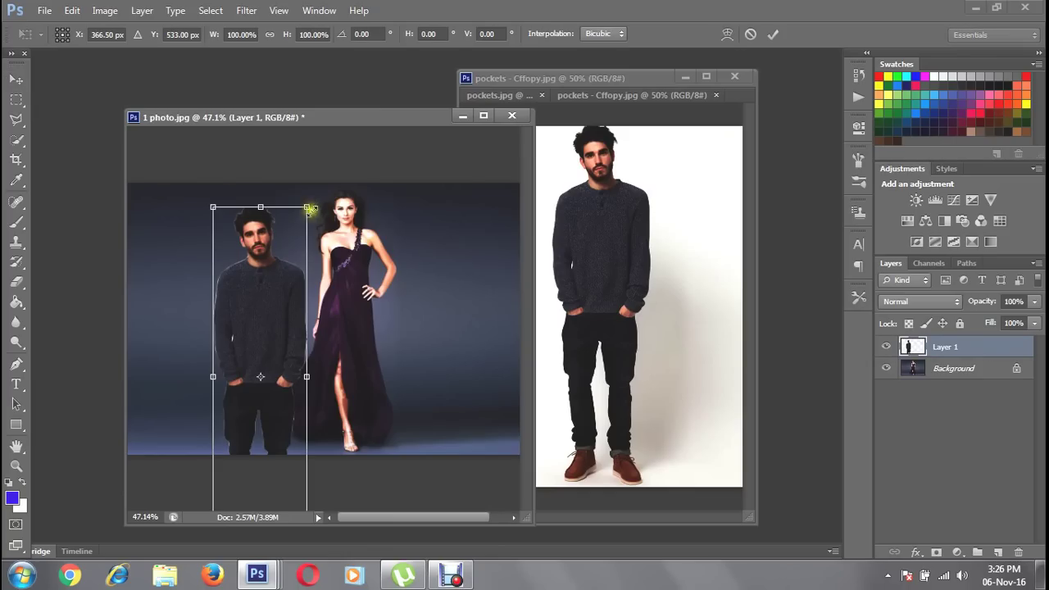
drag(306, 208, 247, 199)
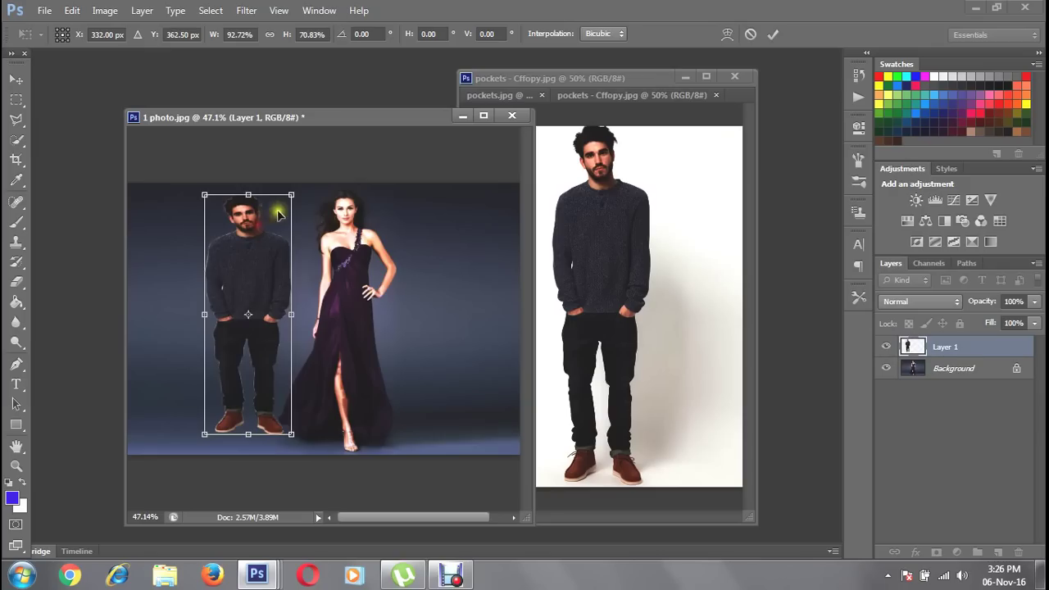
drag(268, 284, 293, 293)
drag(237, 209, 240, 200)
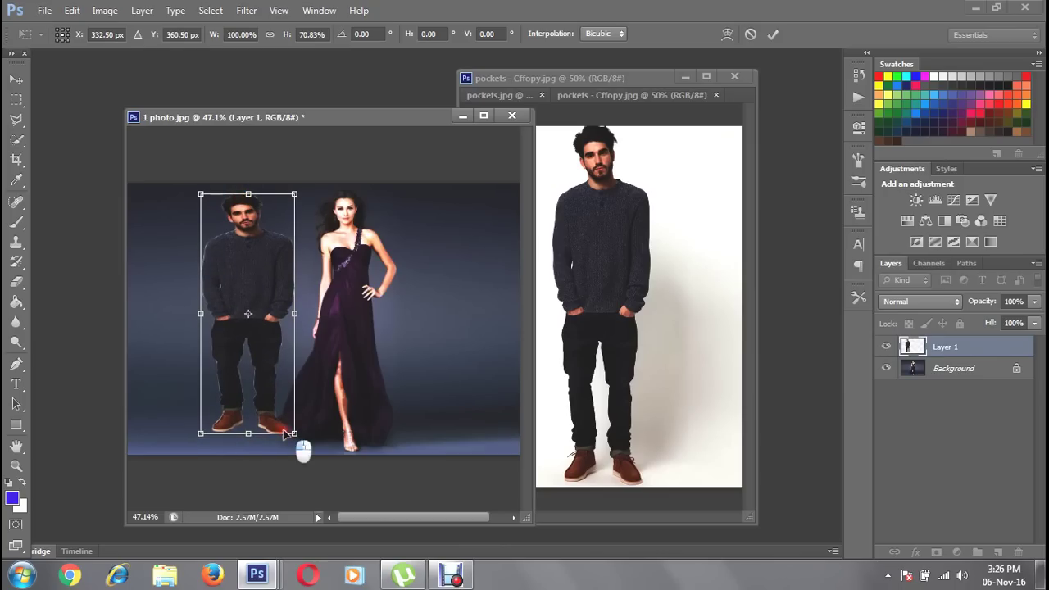
drag(248, 433, 248, 447)
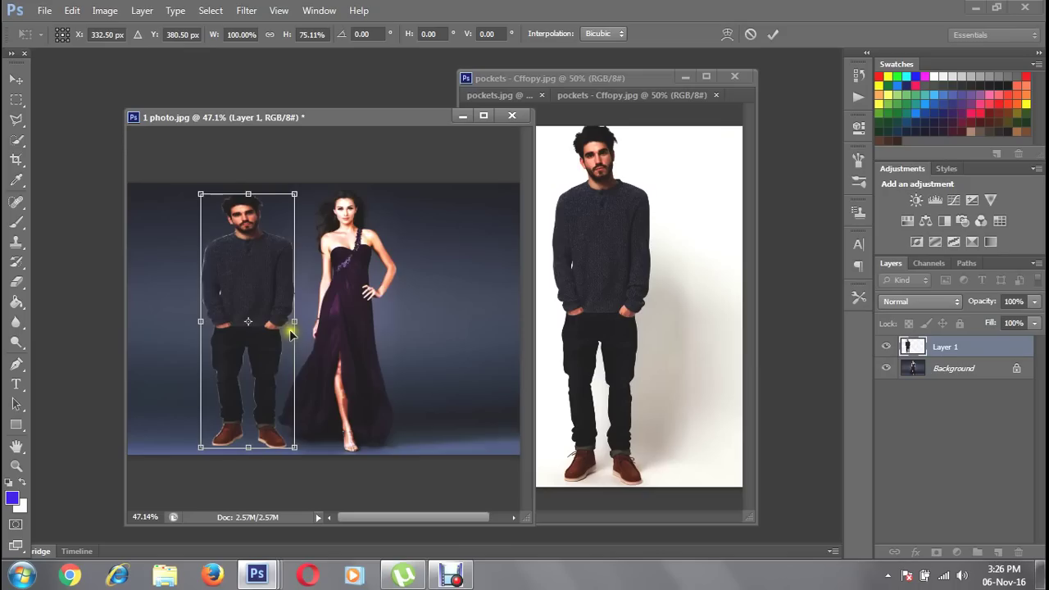
Move the man to the right of the woman, scale him to about 97.7% width and 78.3% height, and apply the transform.
drag(291, 331, 445, 309)
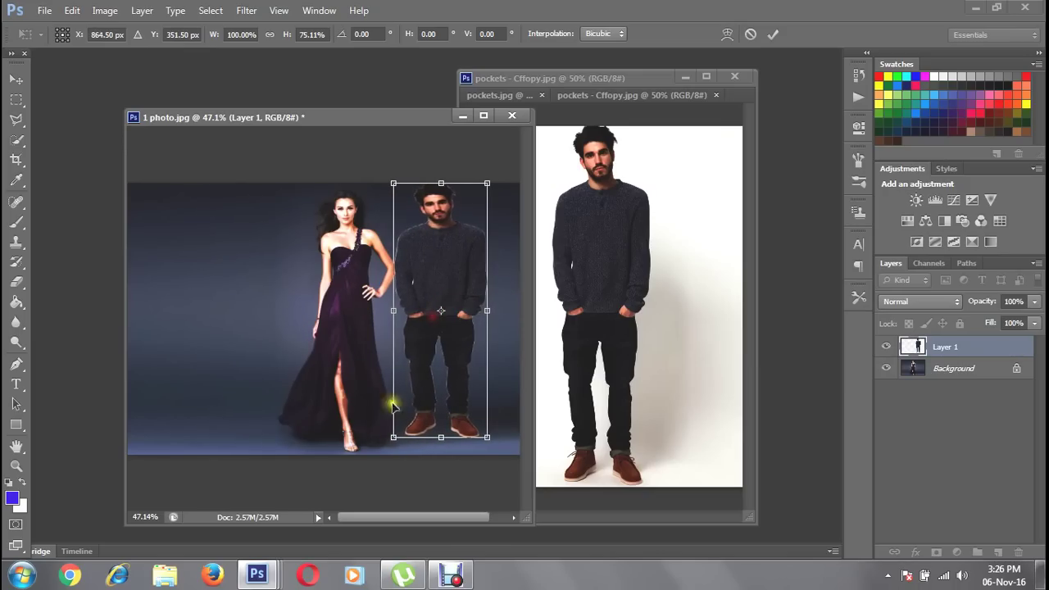
drag(393, 439, 396, 449)
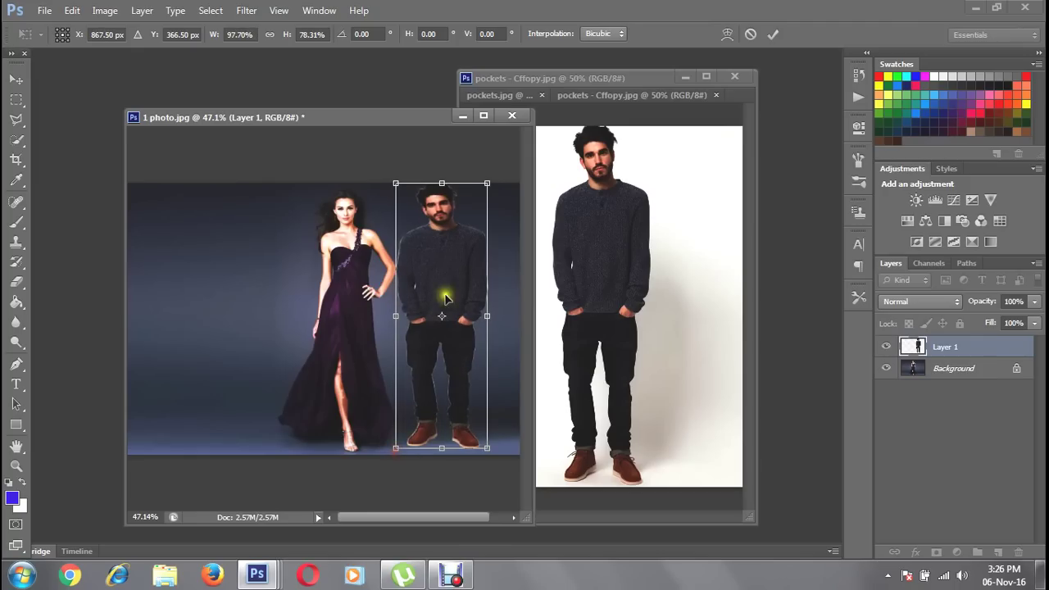
click(449, 291)
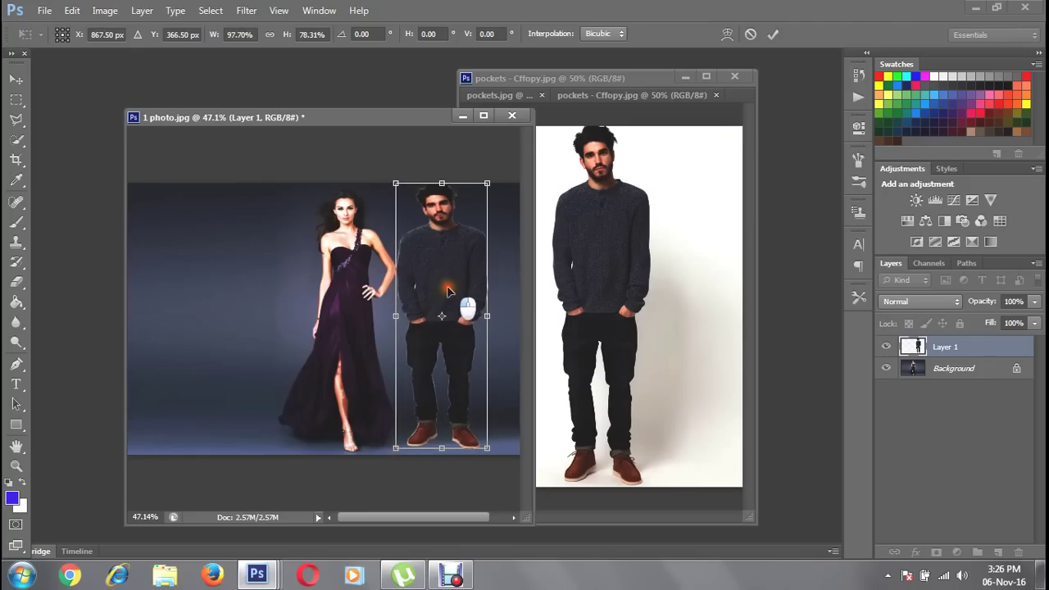
click(777, 33)
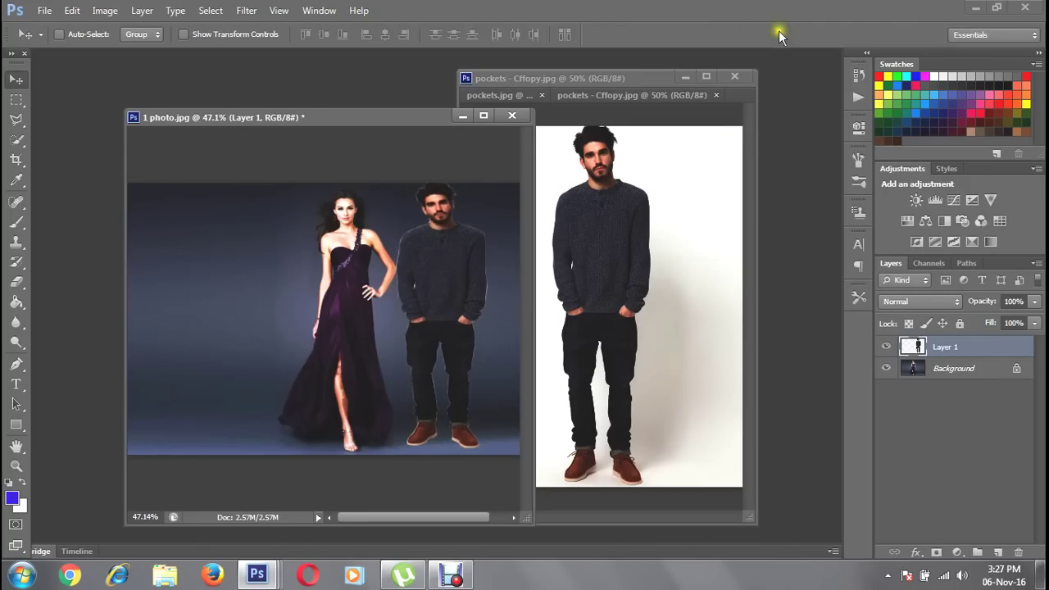
Narrow the man's layer to about 78.4% width with Free Transform, keeping its height at 100%, and apply it.
click(443, 238)
click(477, 251)
key(ctrl+t)
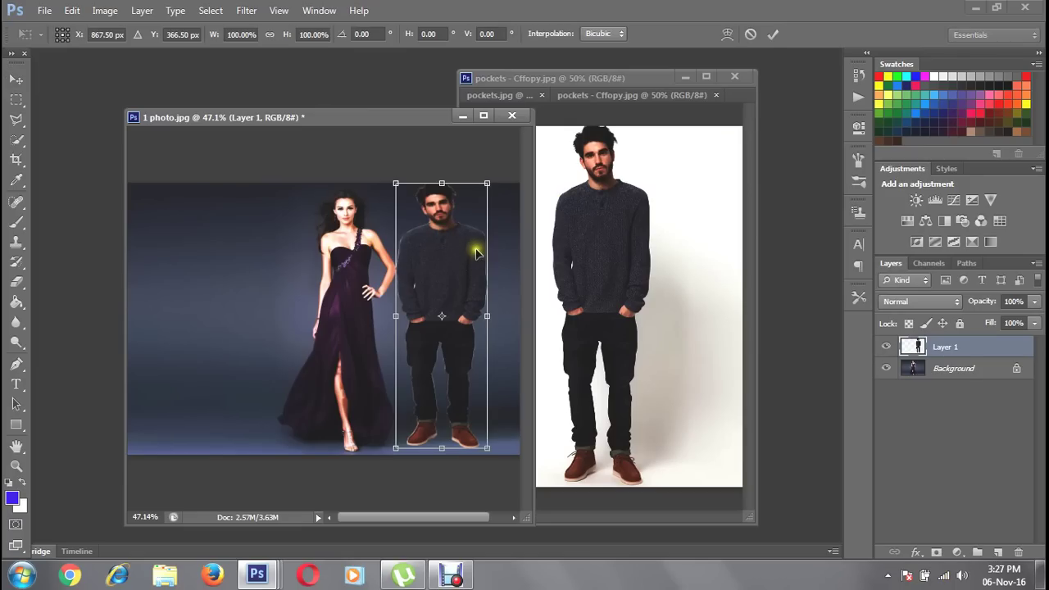
drag(488, 312, 467, 307)
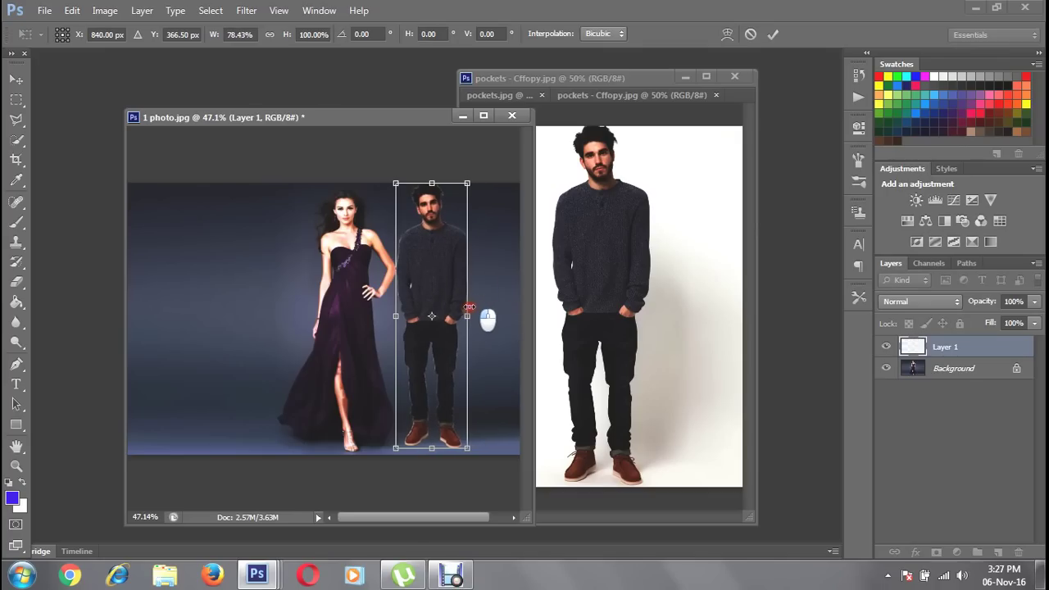
click(774, 33)
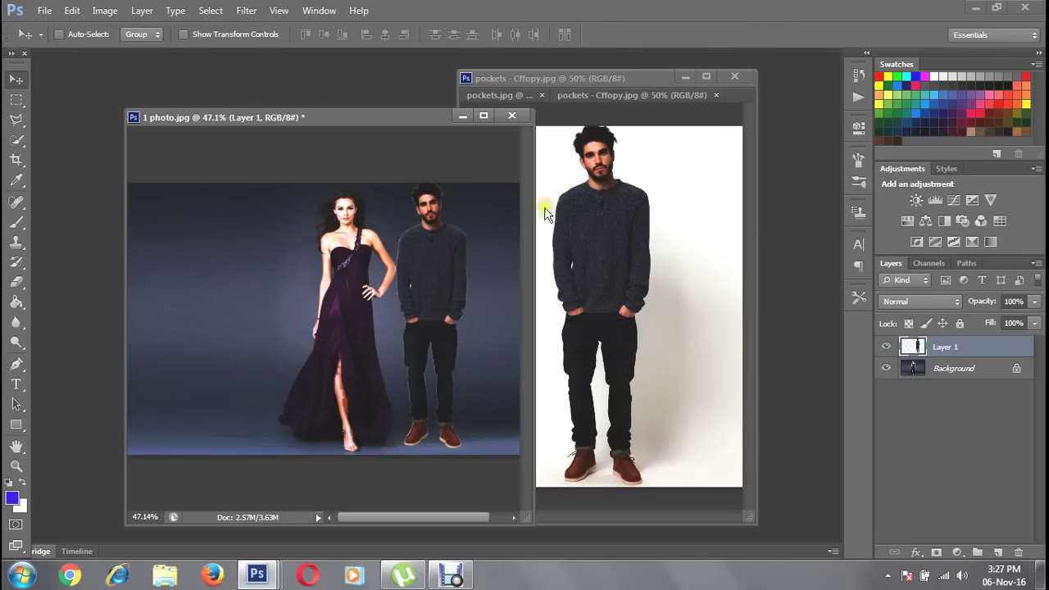